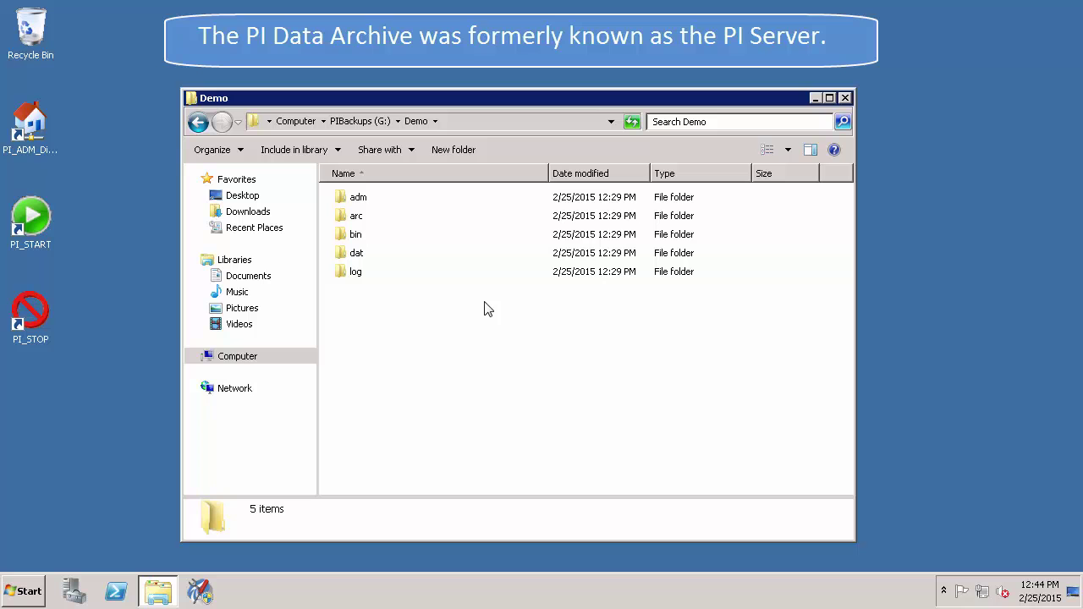
- Browse the Demo backup on PIBackups (G:) into its arc folder to view the archive files
double_click(359, 253)
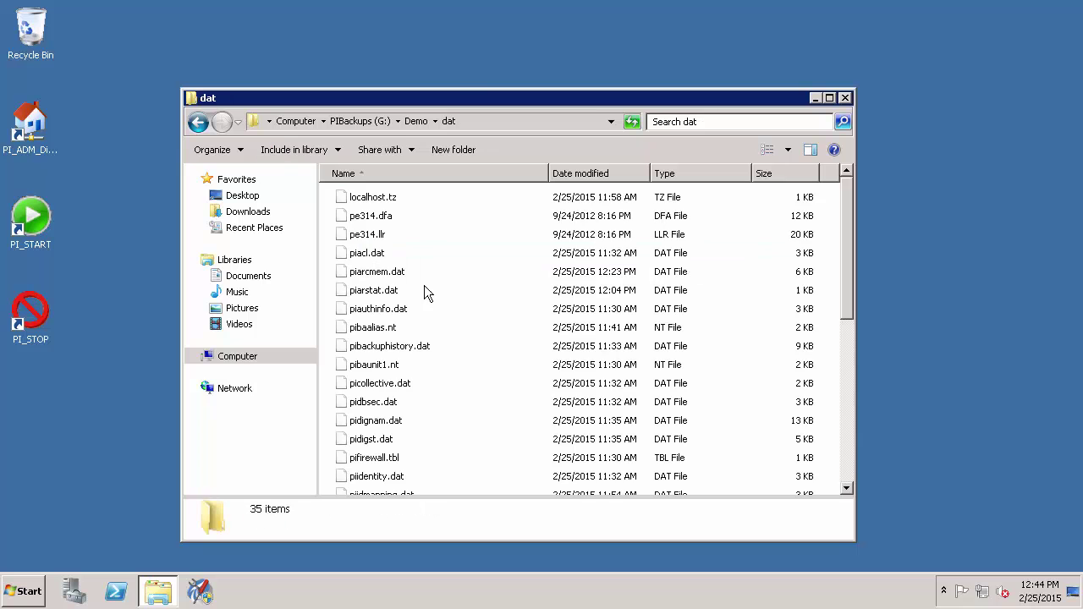
left_click(420, 121)
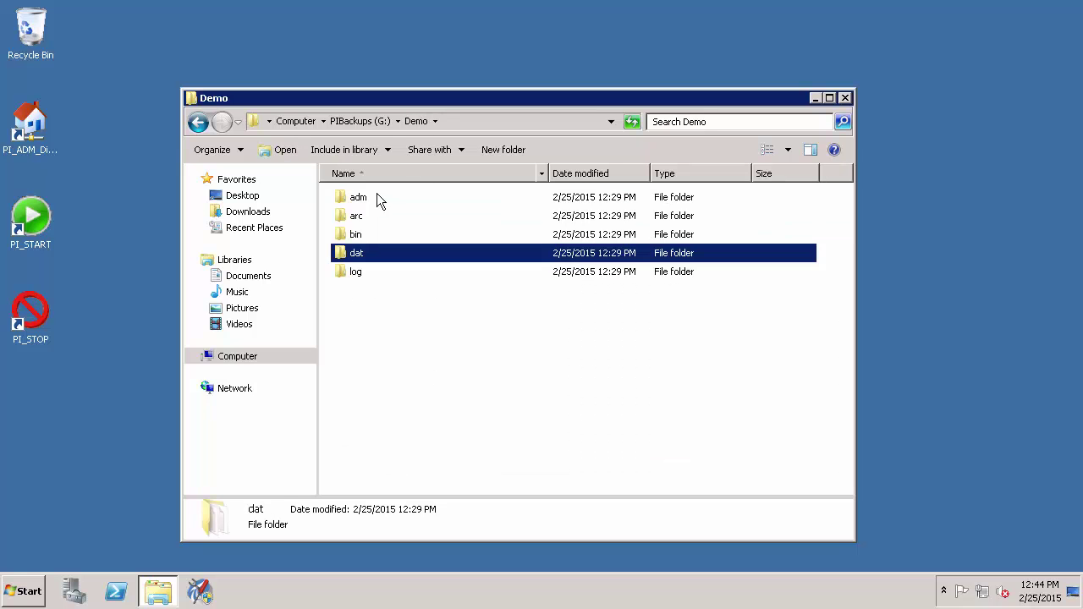
double_click(356, 217)
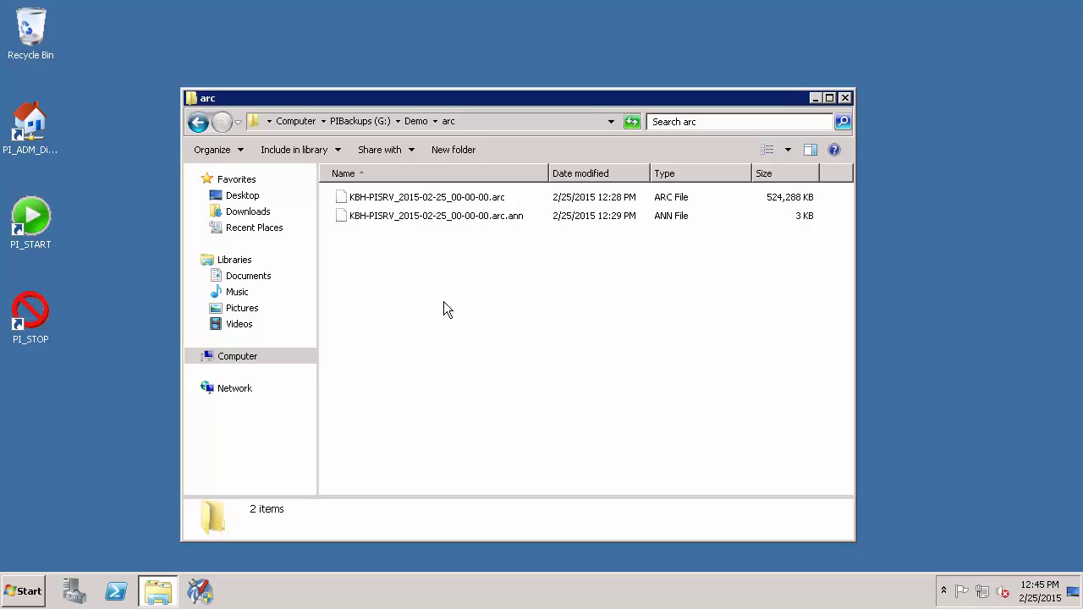
- Minimize Explorer and launch PI System Management Tools from All Programs > PI System
left_click(815, 98)
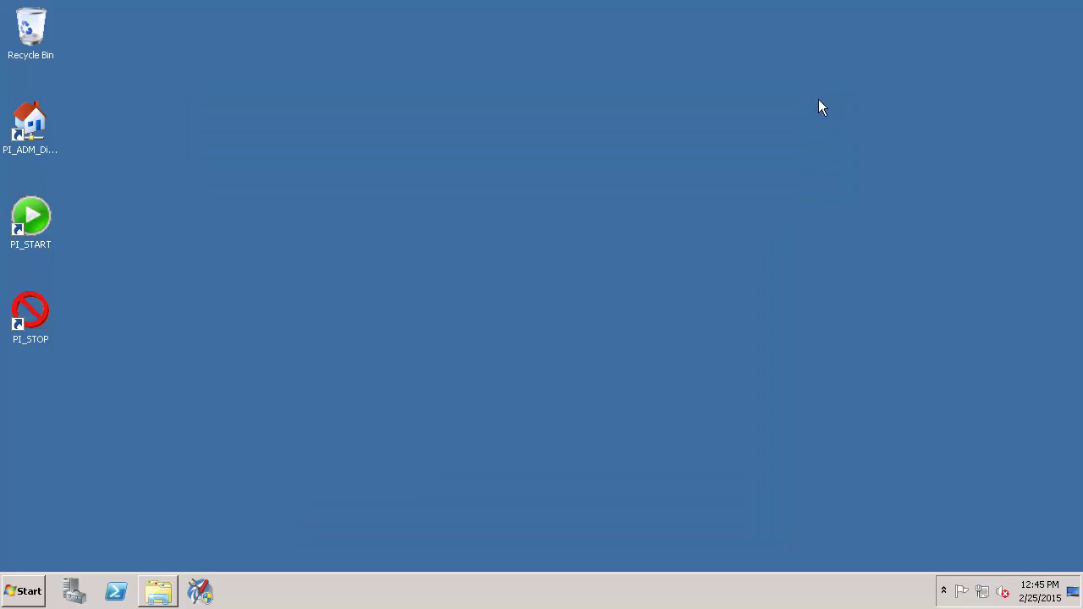
left_click(28, 594)
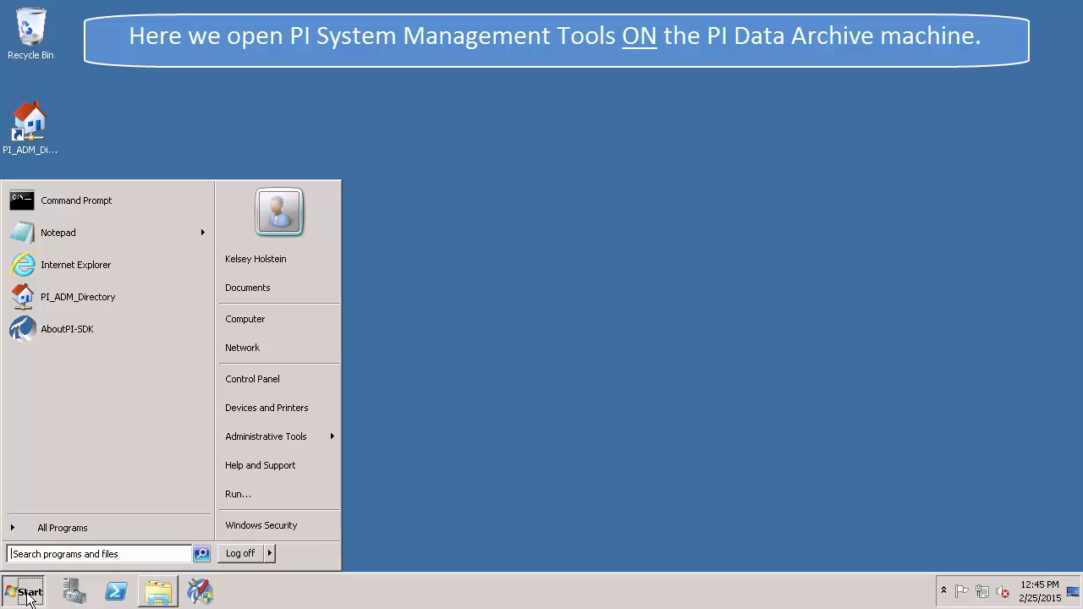
left_click(61, 528)
left_click(53, 312)
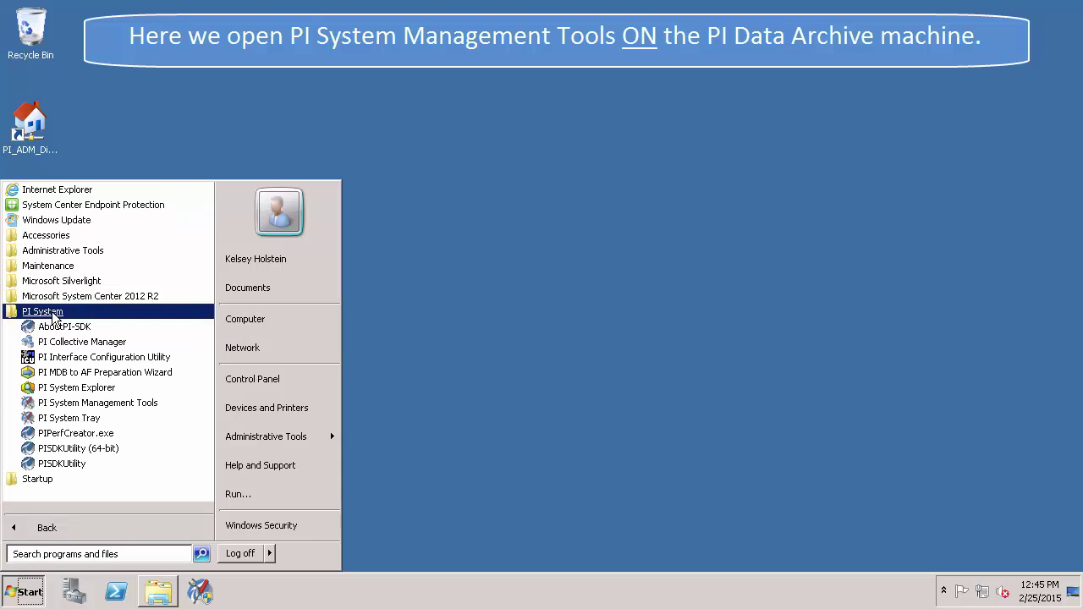
left_click(160, 405)
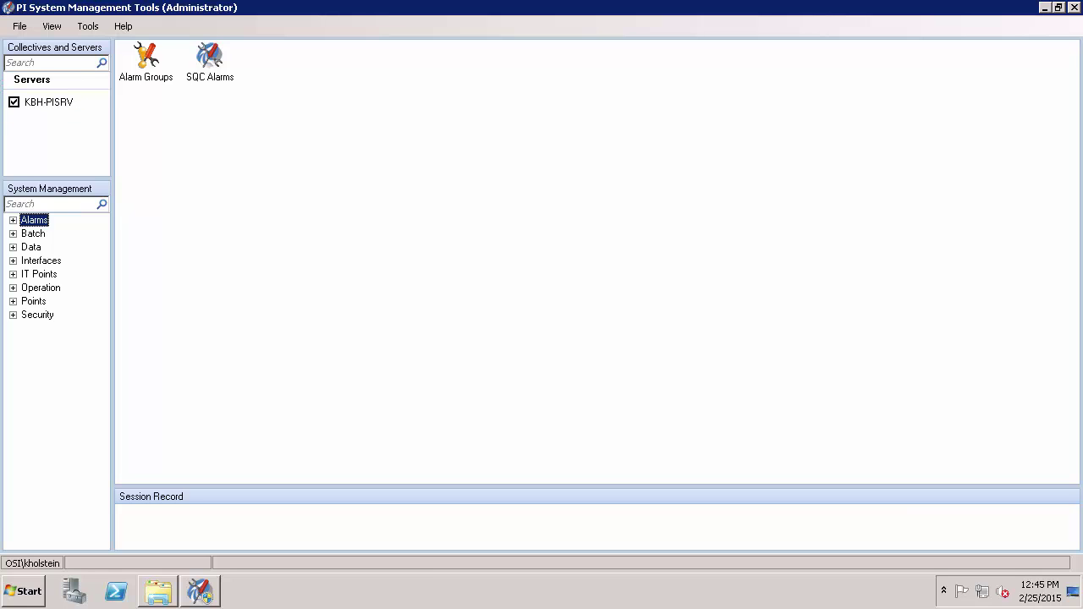
- Open Operation > Backups to show KBH-PISRV's backup history of two COPY backups
left_click(13, 289)
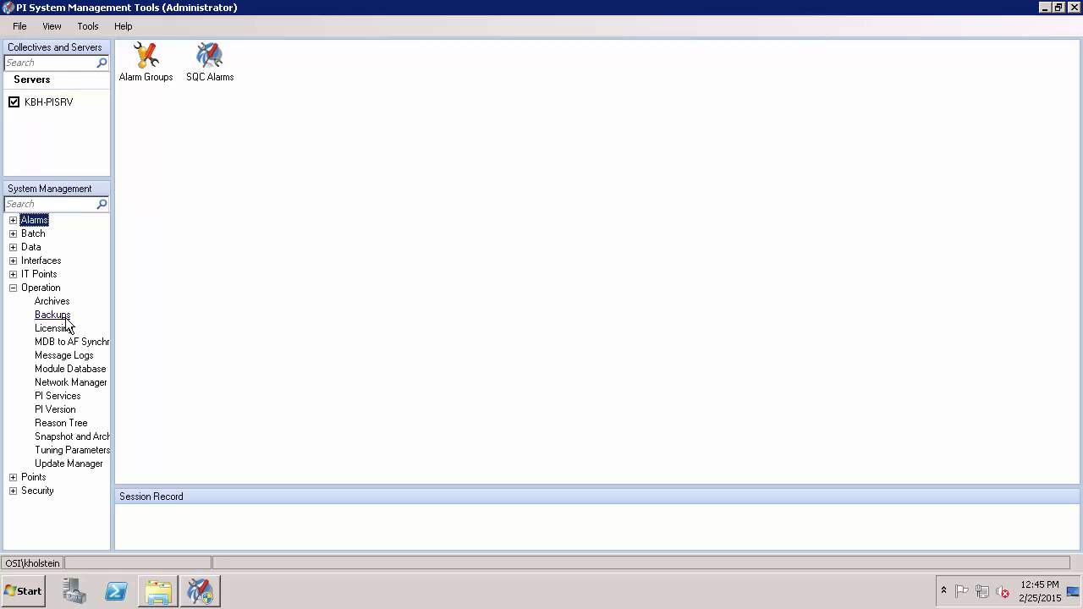
left_click(68, 316)
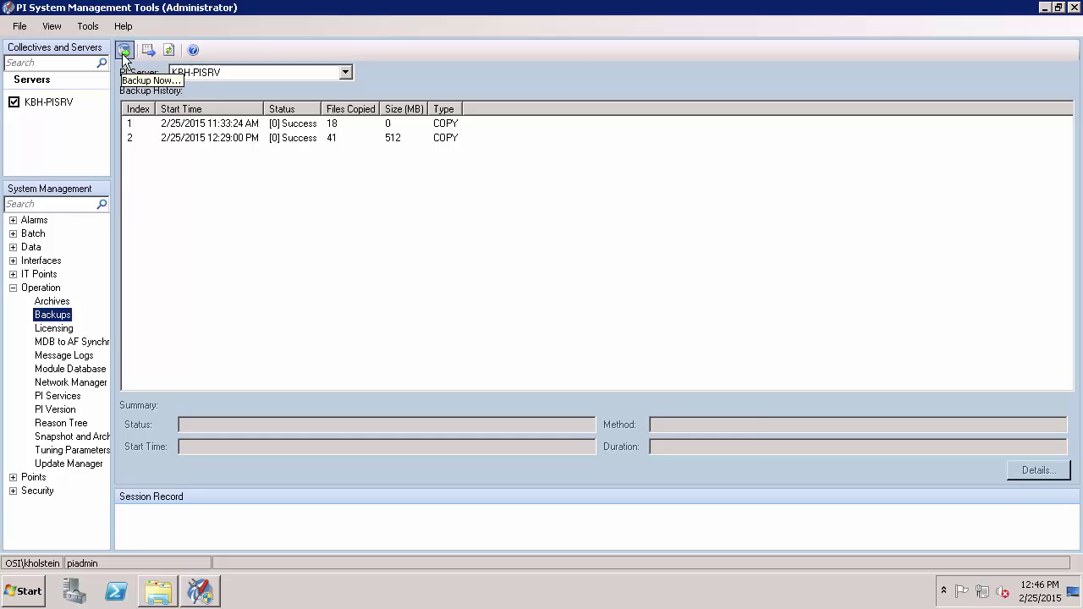
- Open the Backup Now dialog, then move and widen it and its component list
left_click(125, 50)
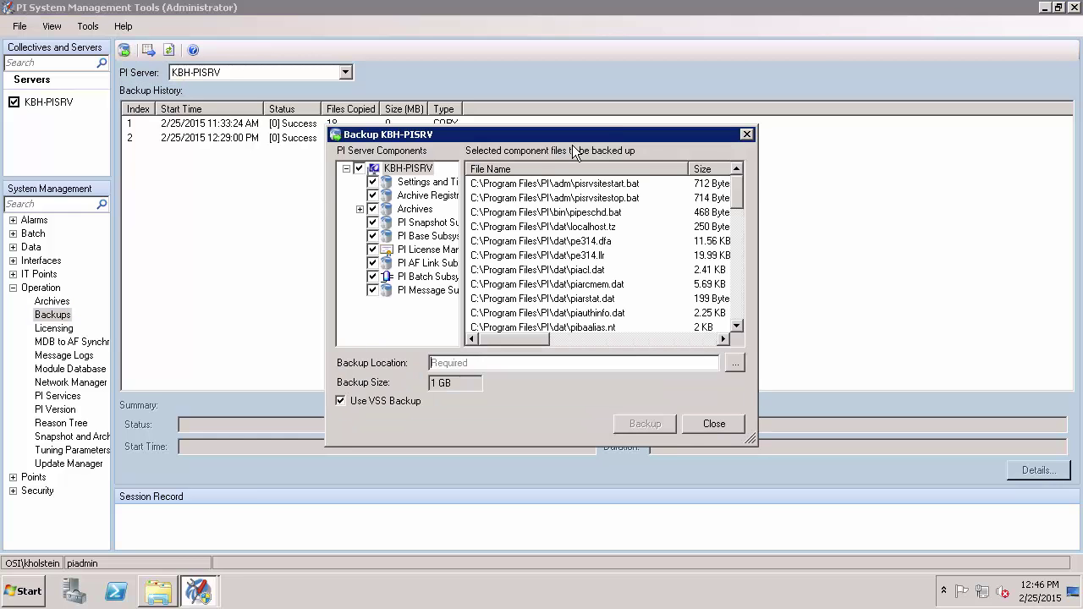
left_click_drag(539, 136, 380, 171)
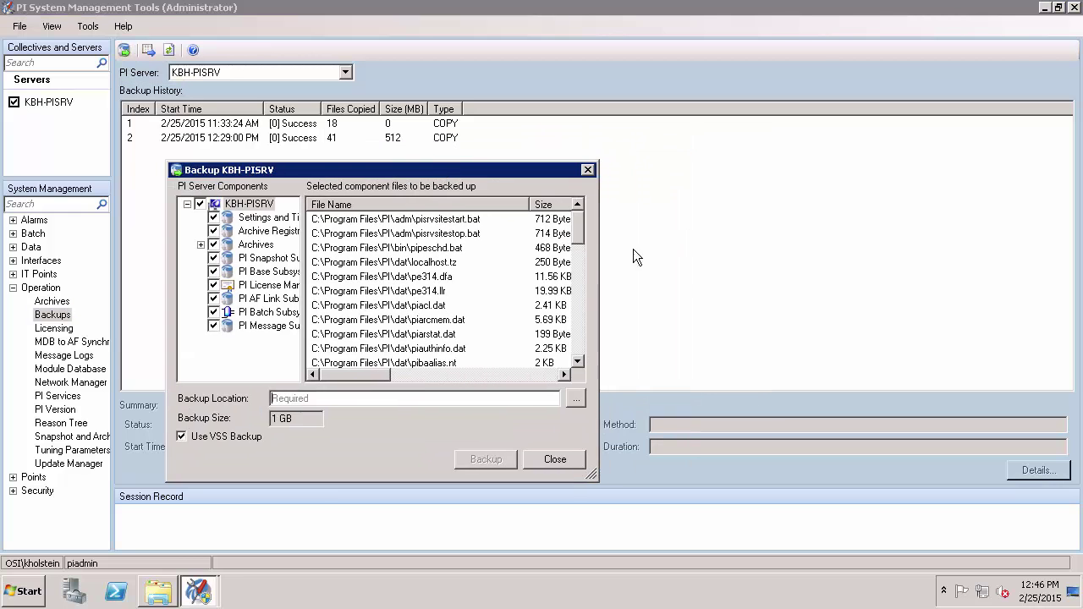
left_click_drag(596, 256, 891, 246)
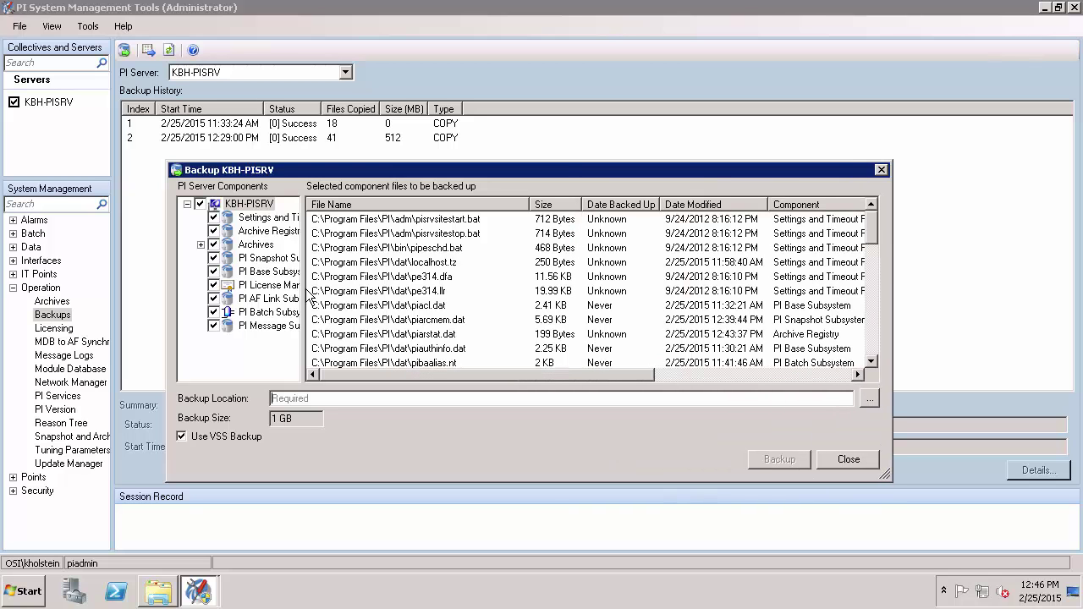
left_click_drag(306, 293, 421, 285)
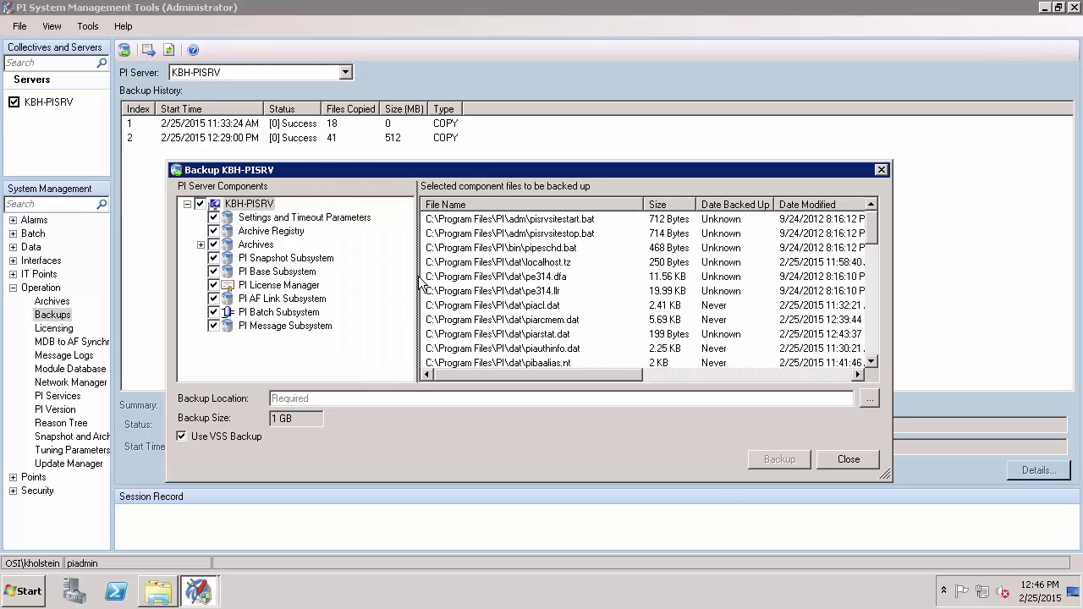
- Expand the Archives node to list Archive0 and Archive1
left_click(201, 245)
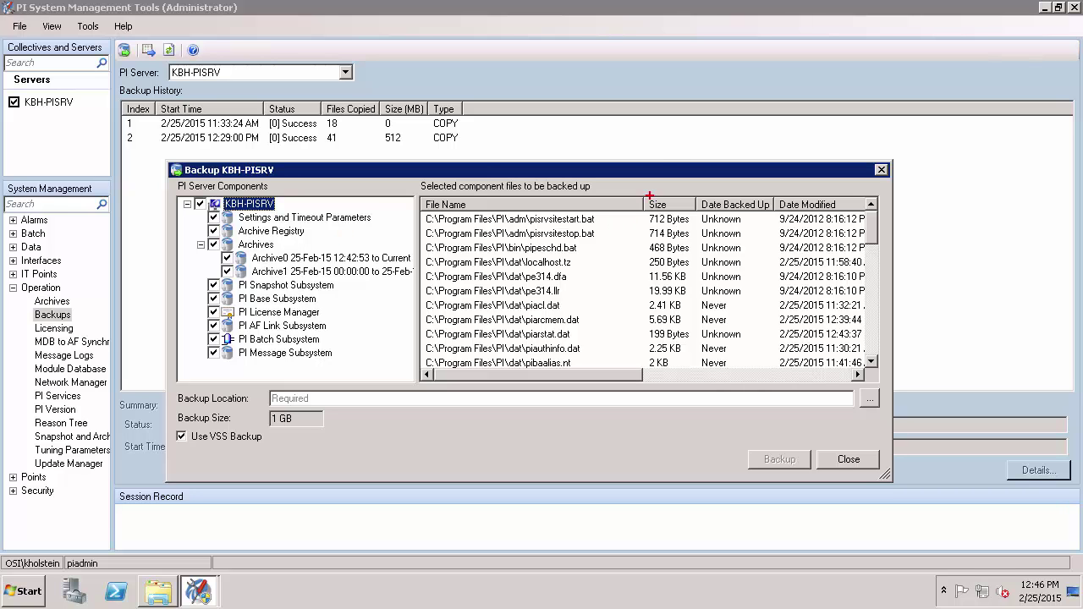
left_click_drag(650, 195, 665, 140)
left_click_drag(732, 190, 771, 119)
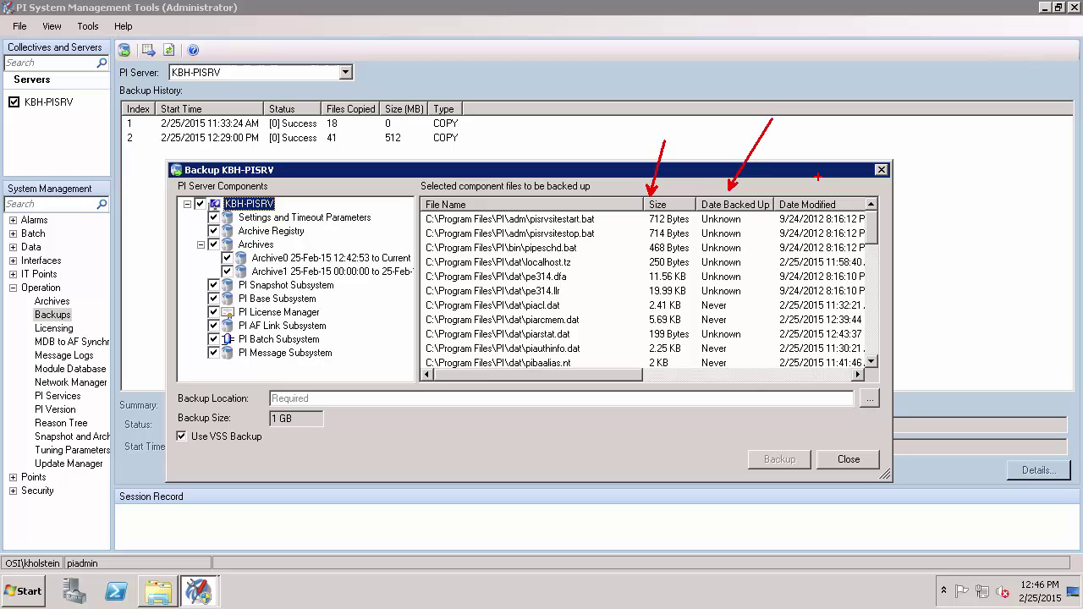
left_click_drag(811, 191, 844, 135)
key("Escape")
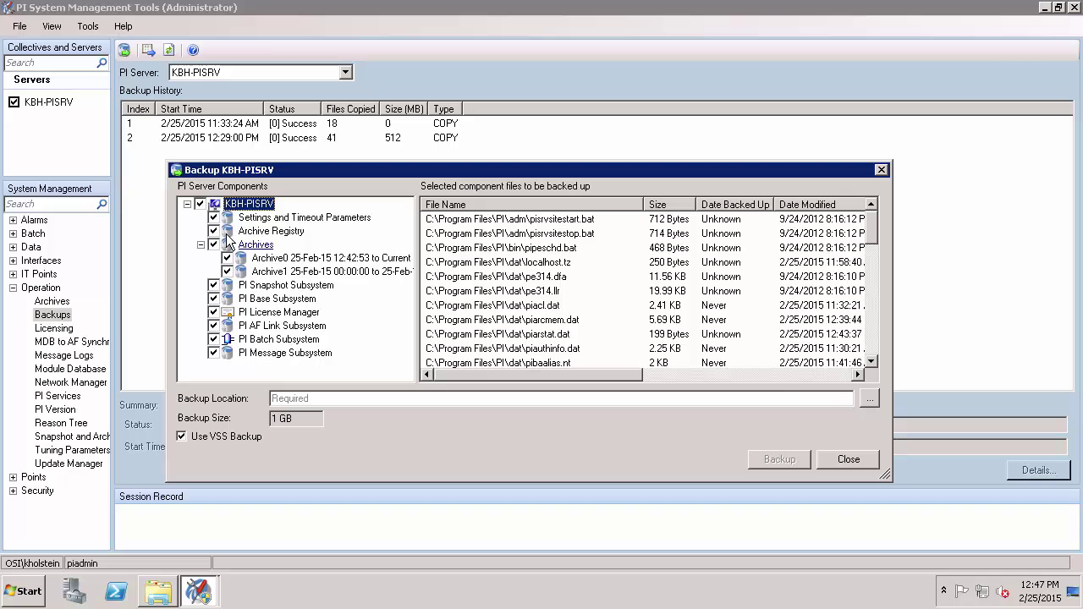
- Uncheck Archive1 so only the primary Archive0 (512.99 MB total) is backed up
left_click(265, 230)
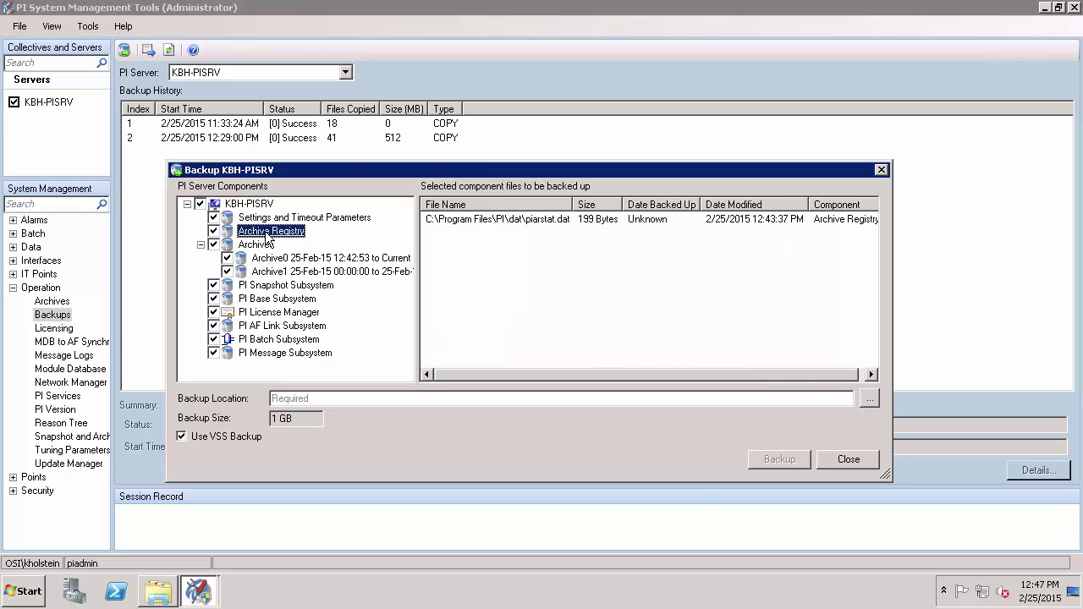
left_click(259, 246)
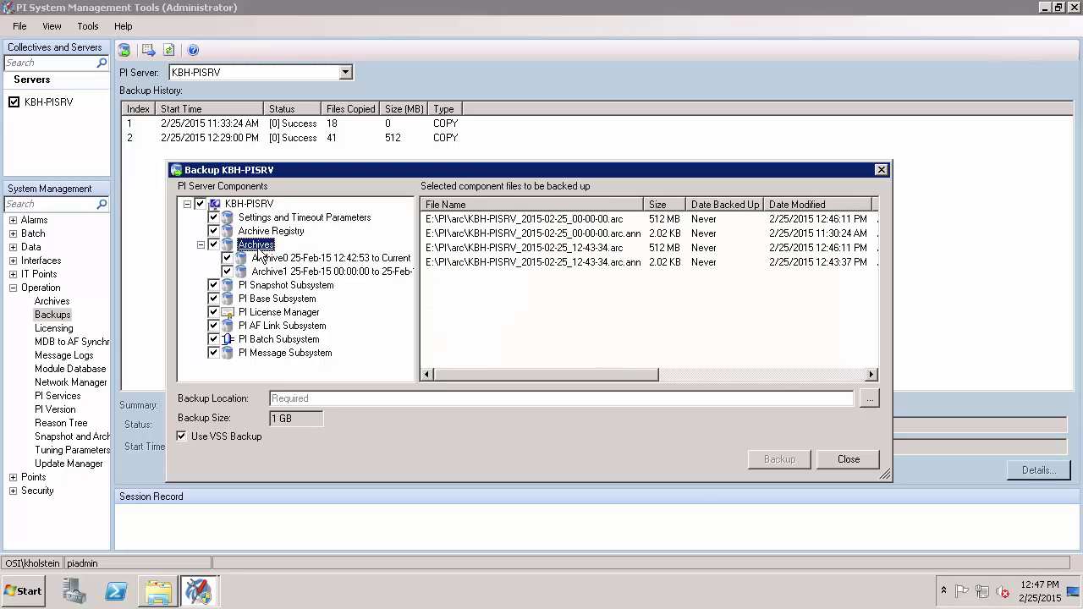
left_click(227, 271)
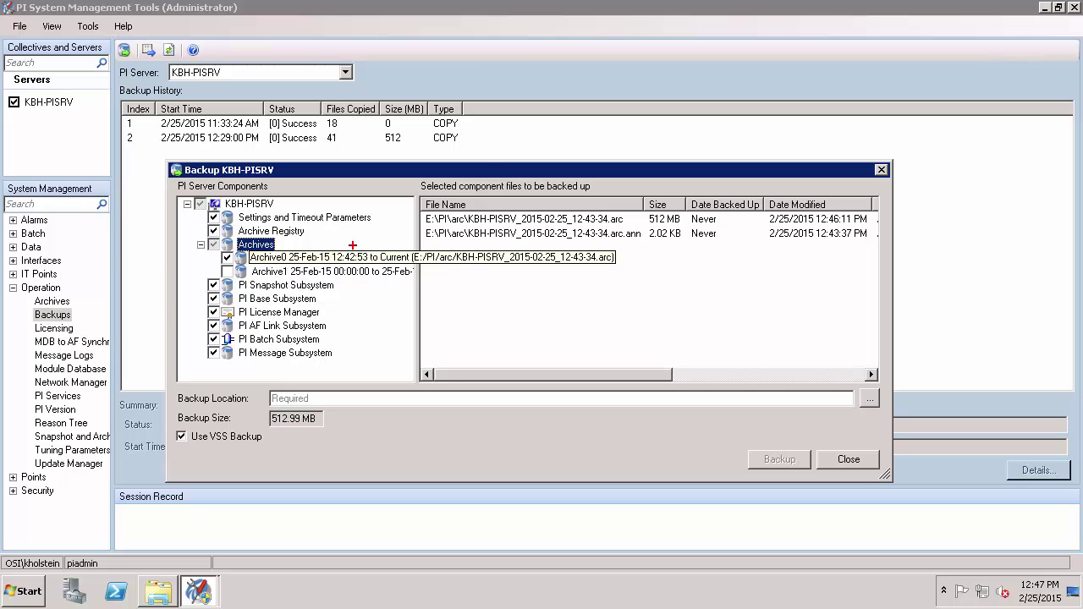
left_click_drag(384, 246, 404, 205)
left_click_drag(249, 252, 297, 267)
key("Escape")
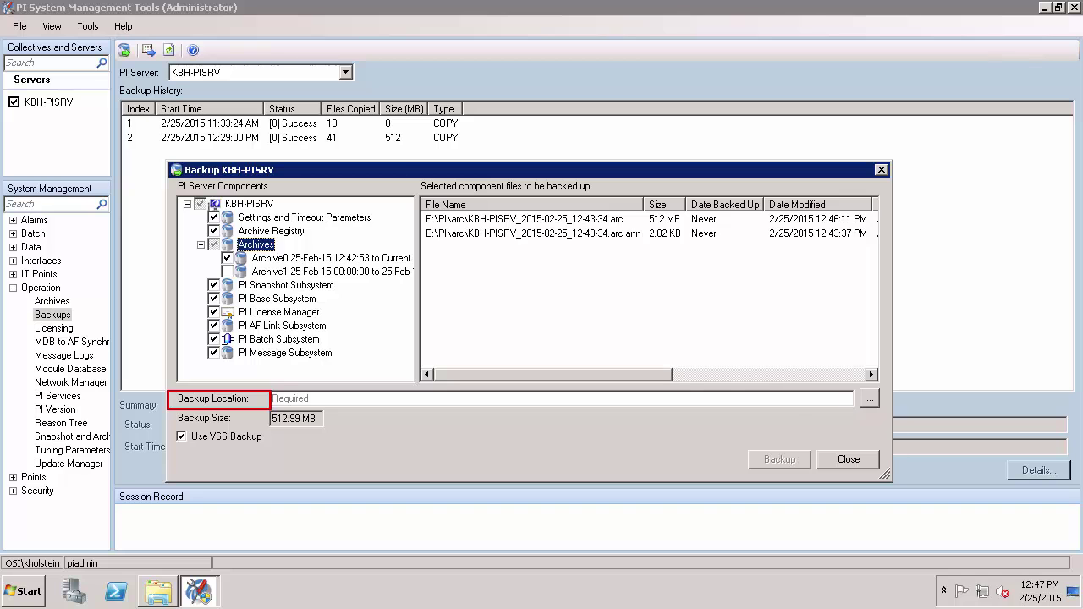
- Choose the OnDemand folder on PIBackups (G:) as the backup location
left_click(867, 399)
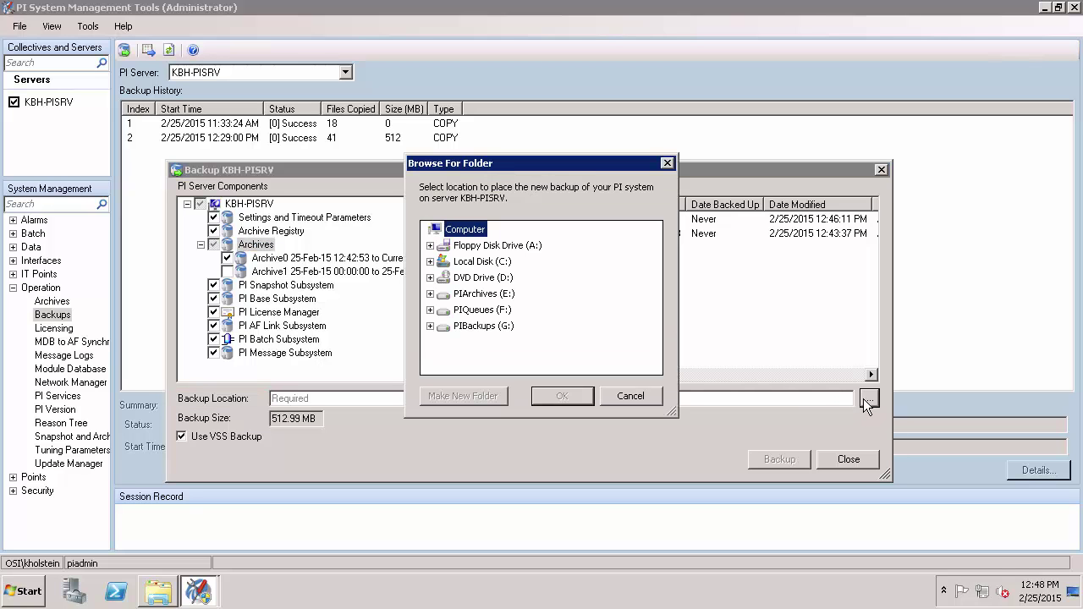
left_click(483, 327)
left_click_drag(654, 308, 654, 336)
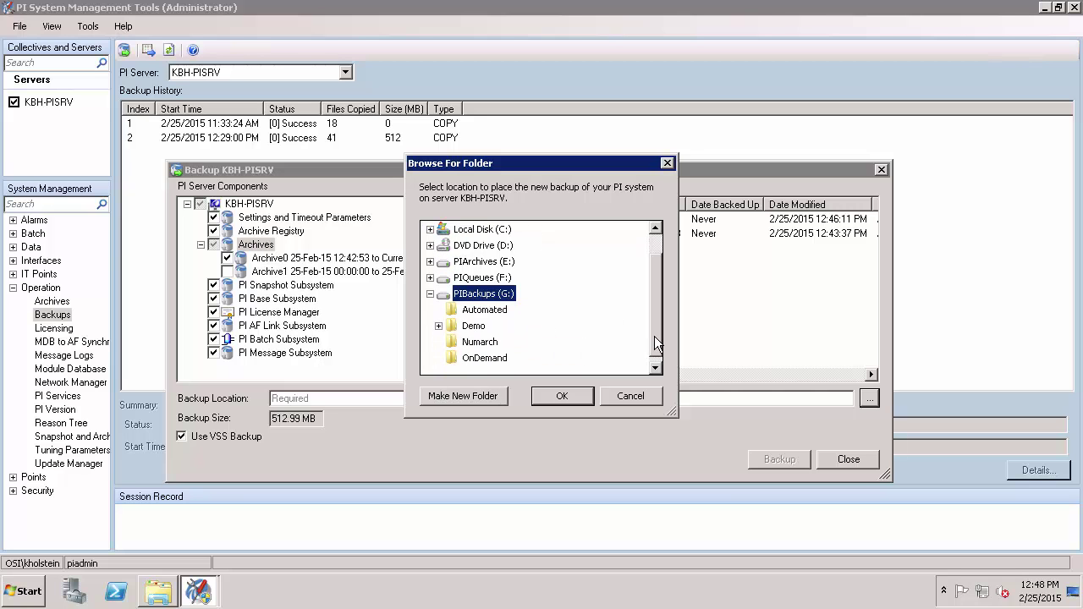
left_click(492, 360)
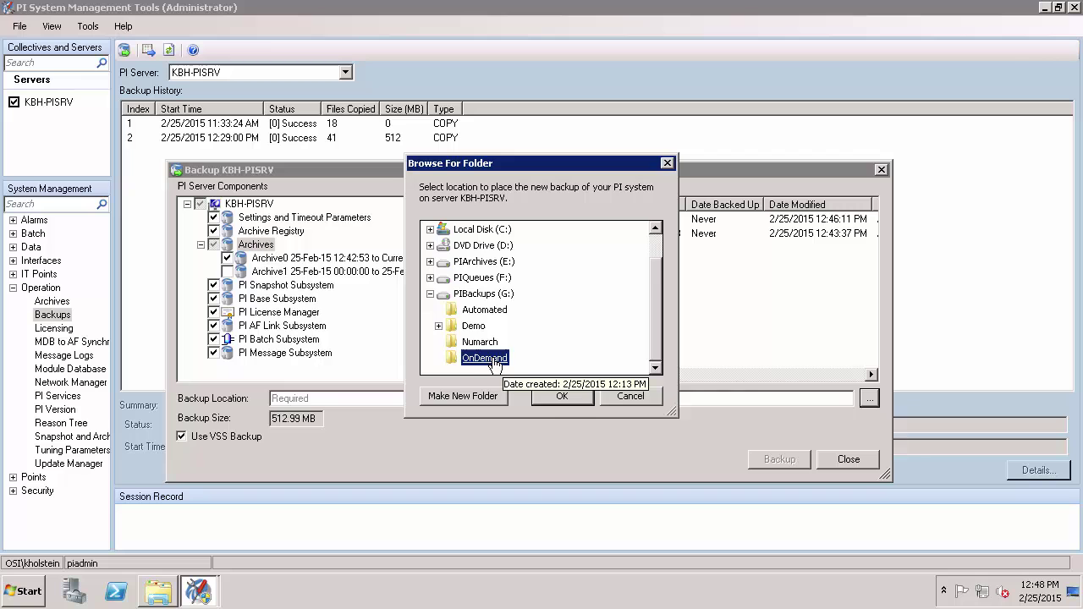
left_click(563, 398)
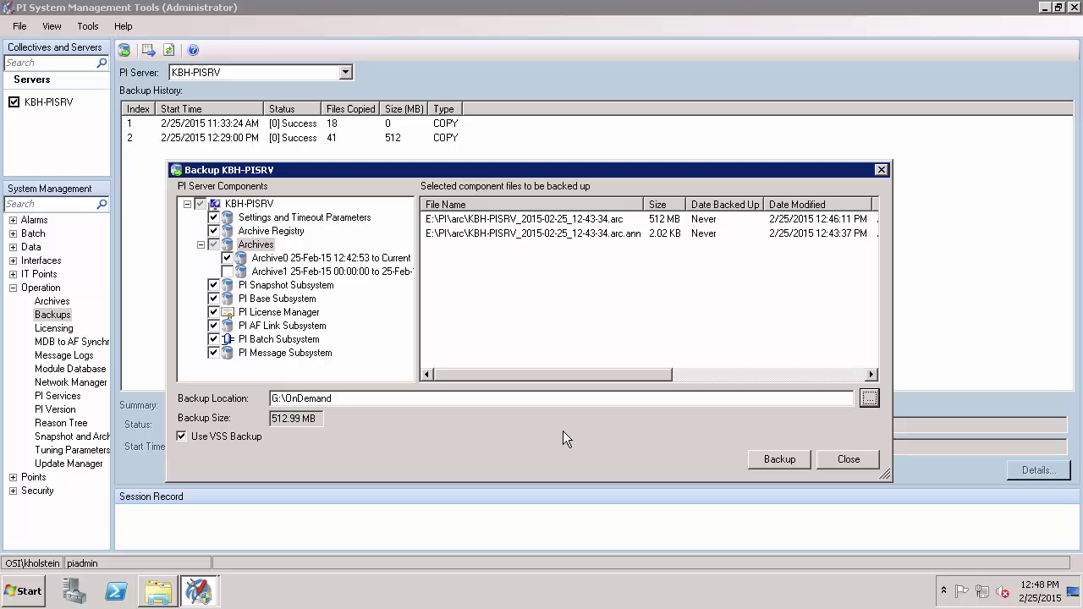
- Run the backup and confirm new entry 3 at 12:48:33 PM: Success, 41 files, 512 MB, COPY
left_click(764, 459)
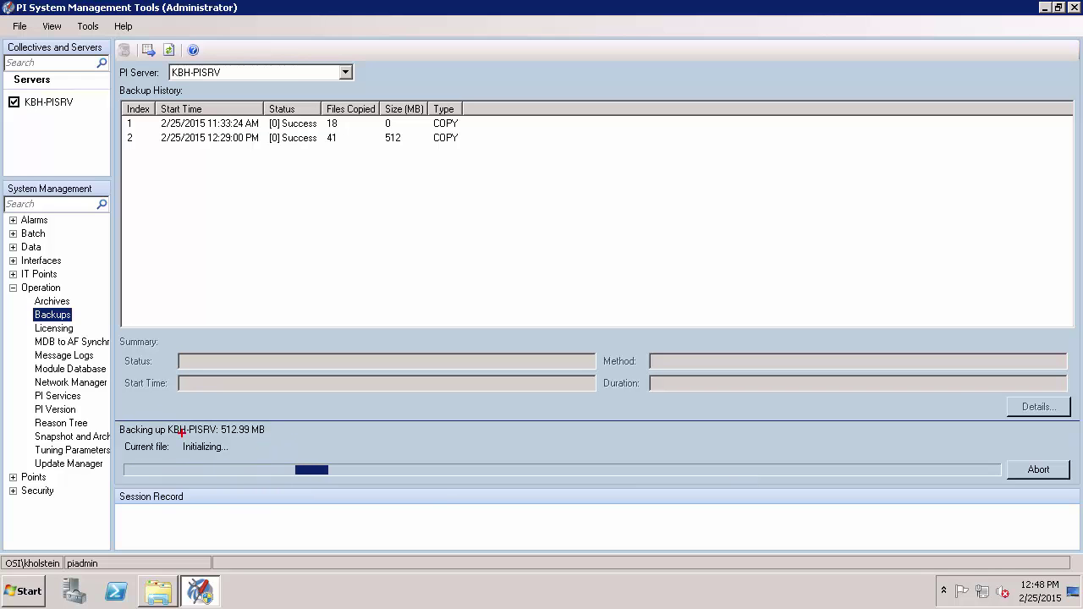
left_click_drag(257, 445, 256, 348)
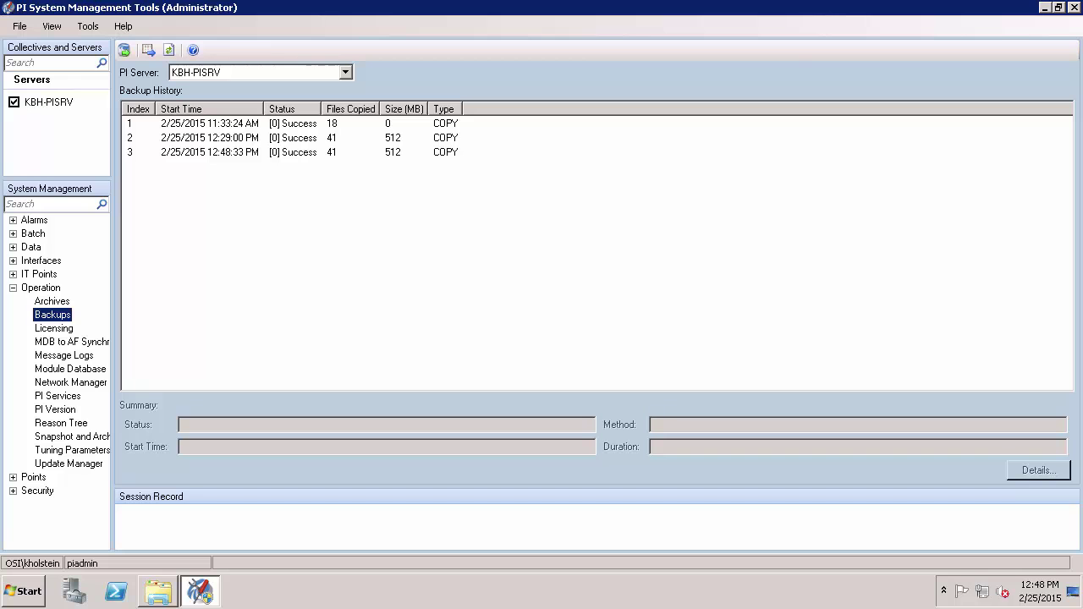
key("ctrl+2")
left_click_drag(122, 144, 479, 162)
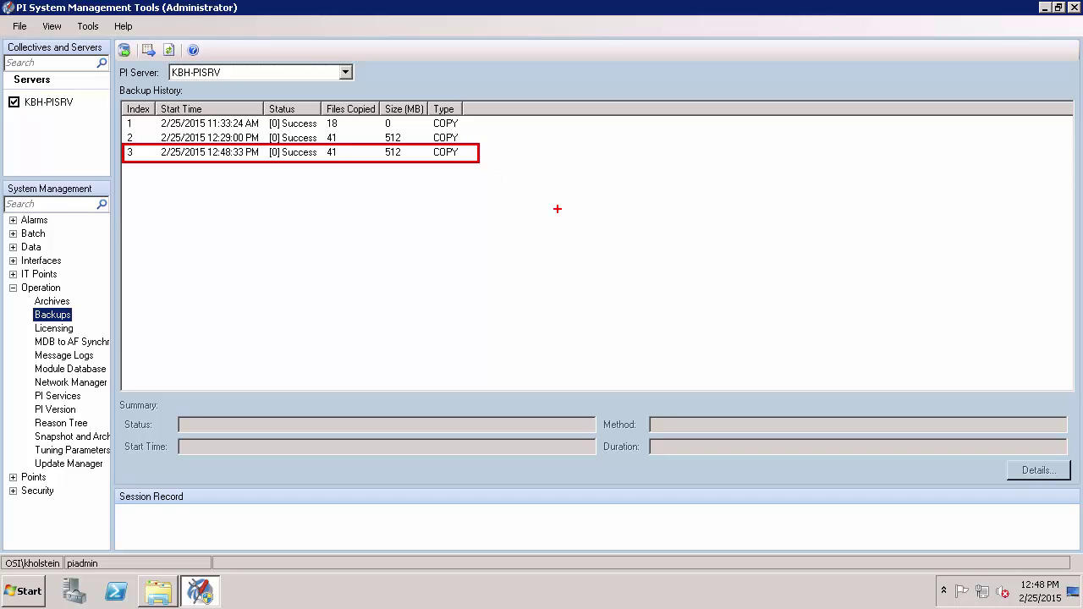
left_click_drag(449, 174, 440, 263)
key("Escape")
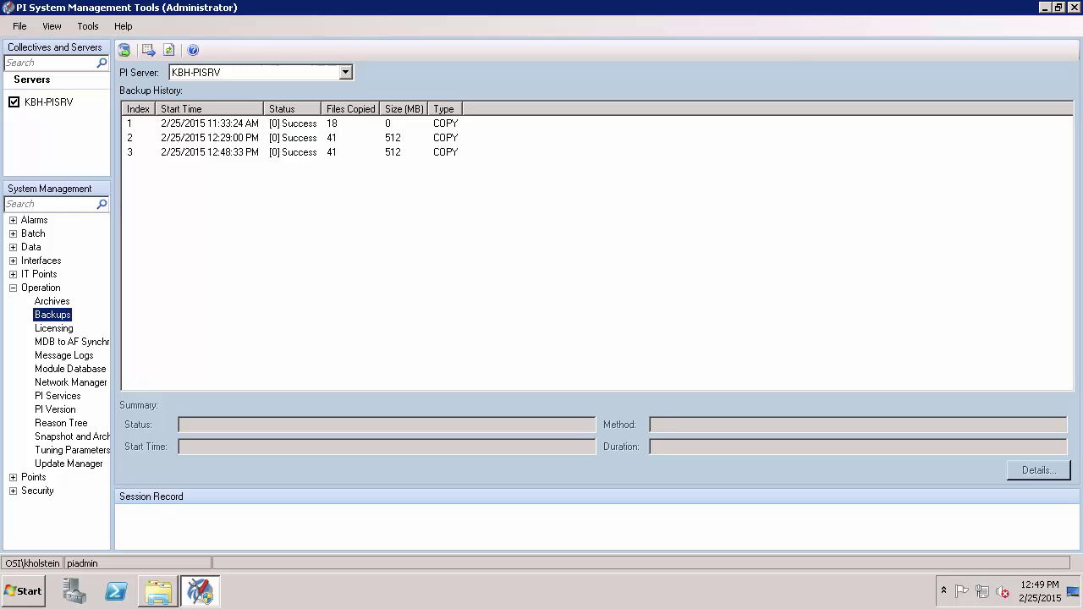
- Open the Archives list and check the primary 12-43-34 archive's Backup Time still reads Never
left_click(61, 304)
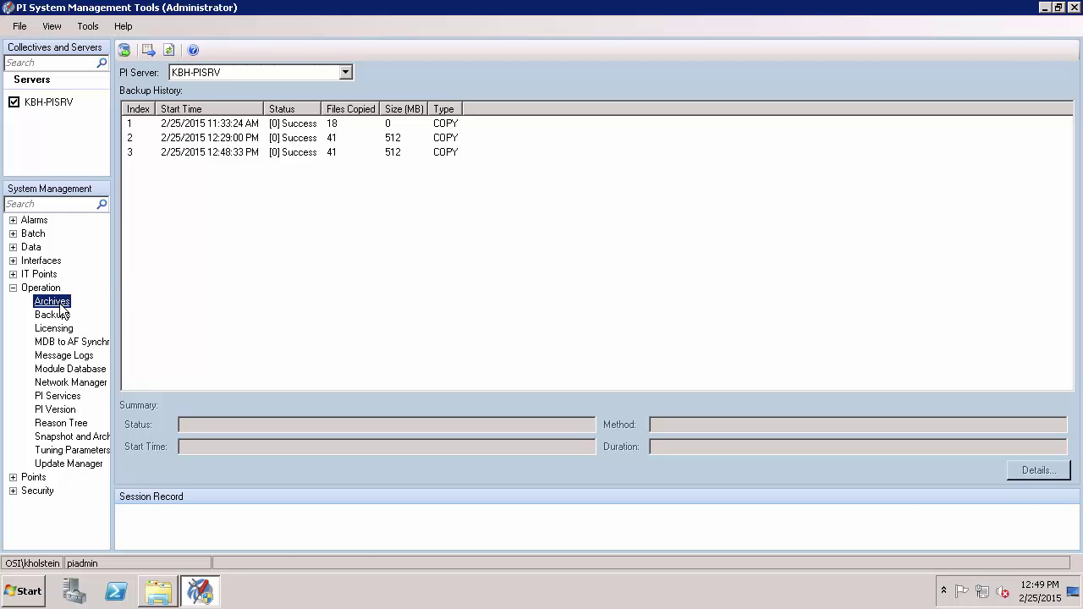
left_click_drag(77, 296, 98, 256)
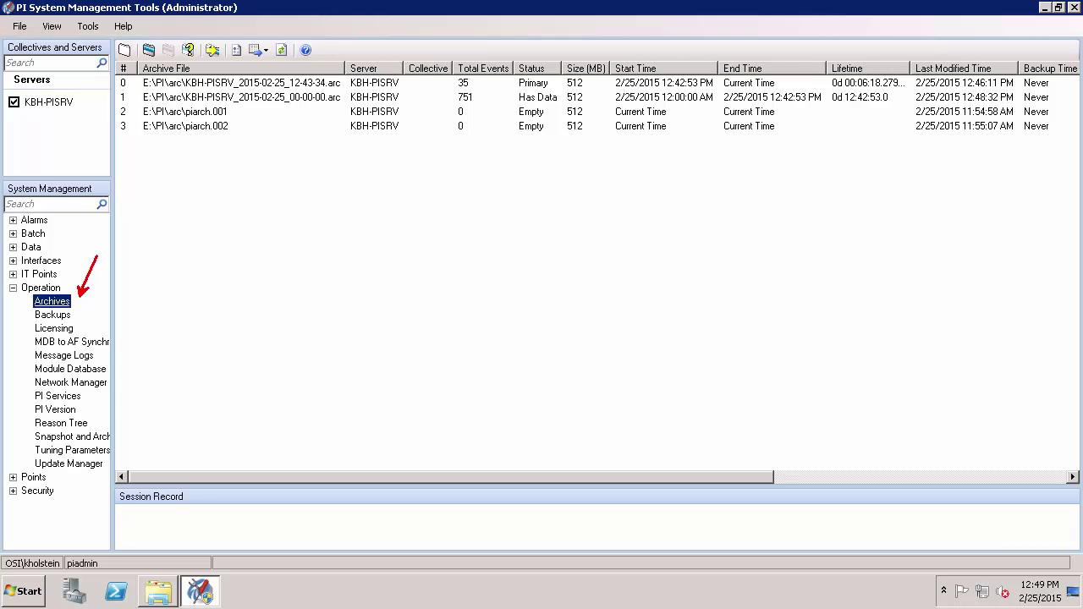
left_click_drag(133, 75, 344, 90)
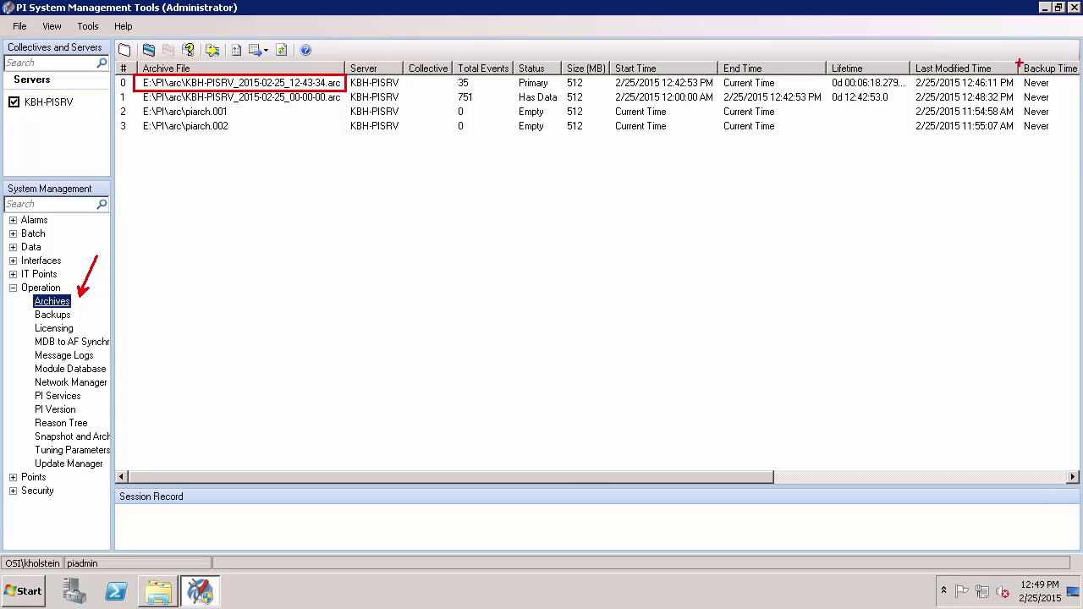
left_click_drag(1018, 63, 1080, 88)
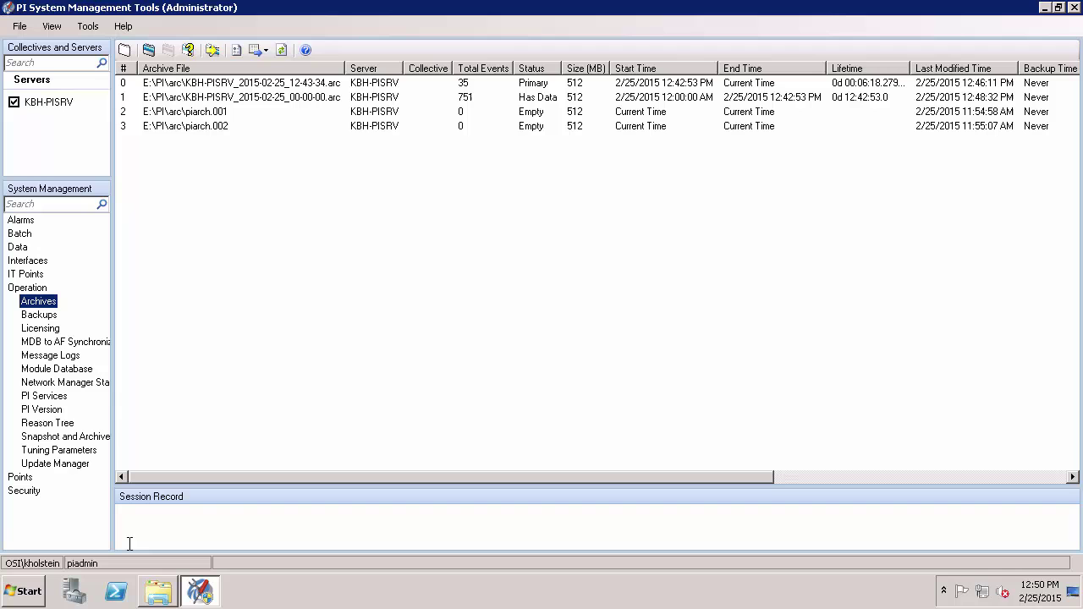
- Restore Explorer and browse G:\OnDemand into arc to find KBH-PISRV_2015-02-25_12-43-34.arc and its annotation file
left_click(163, 594)
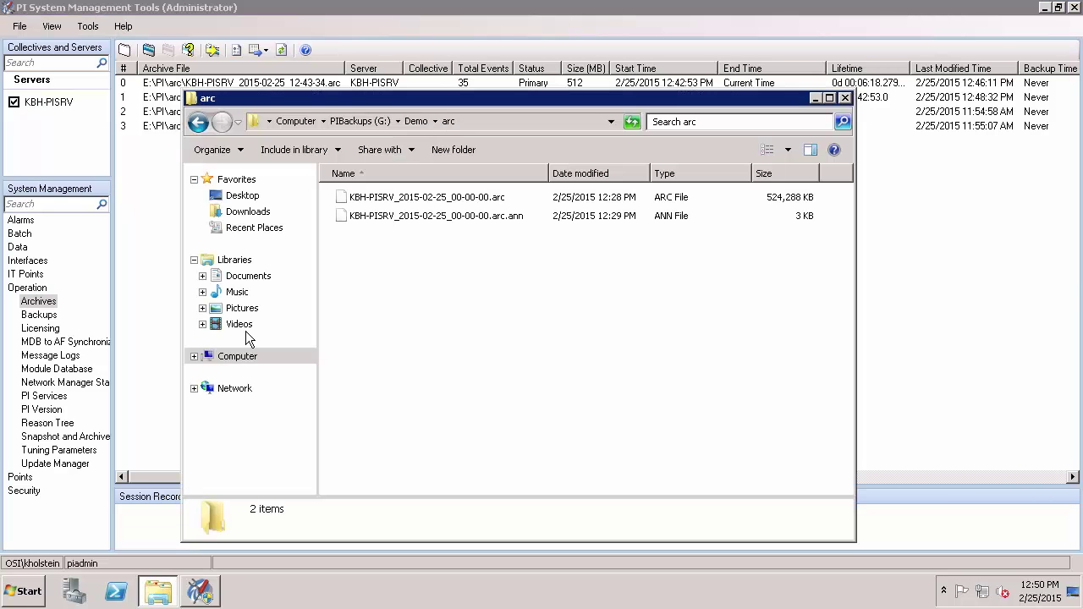
left_click(359, 121)
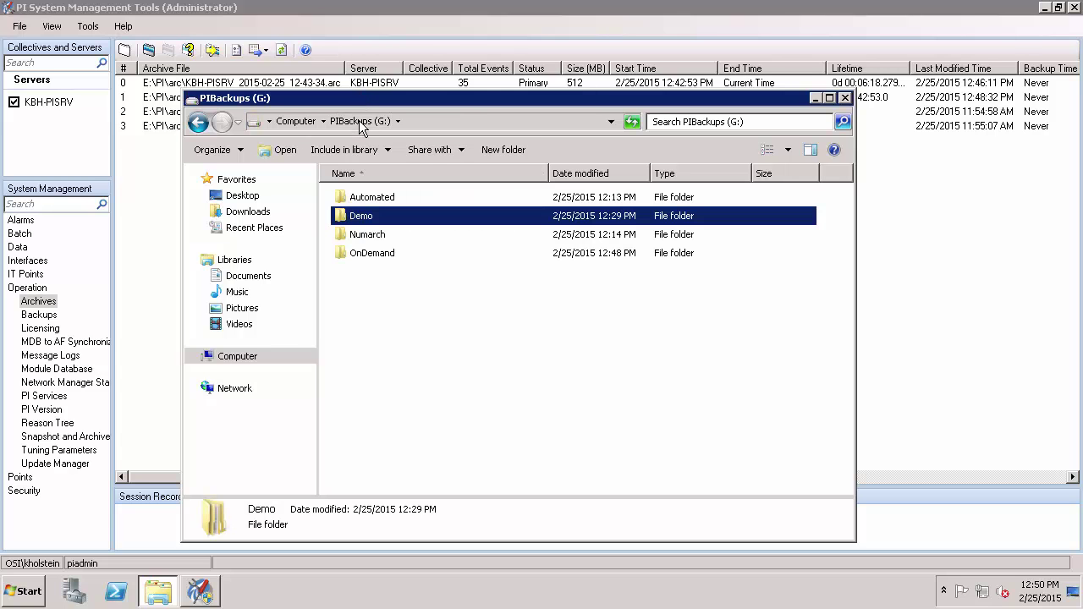
double_click(374, 253)
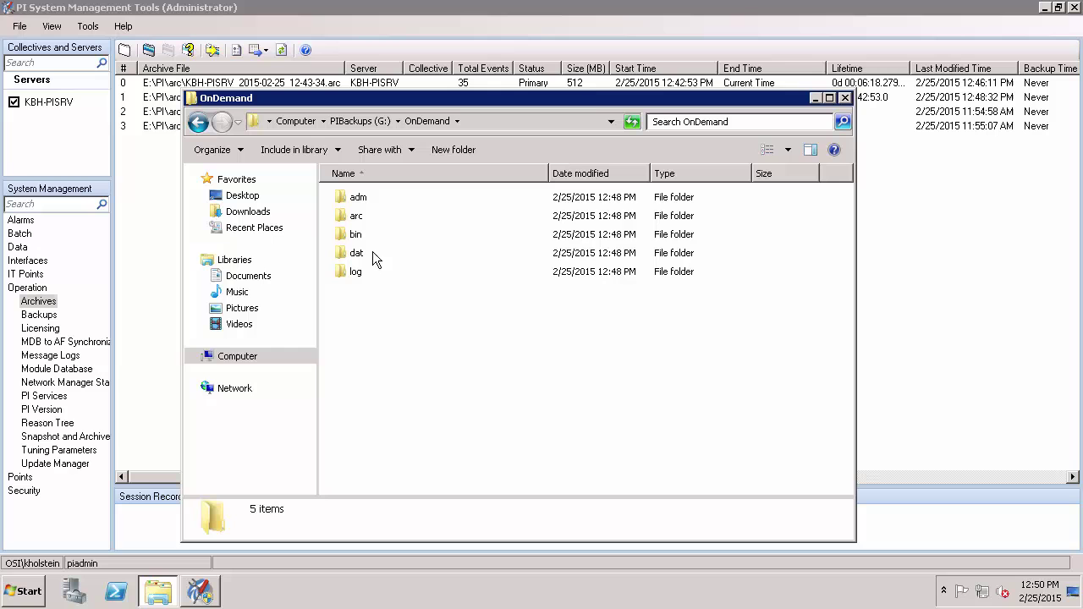
double_click(358, 253)
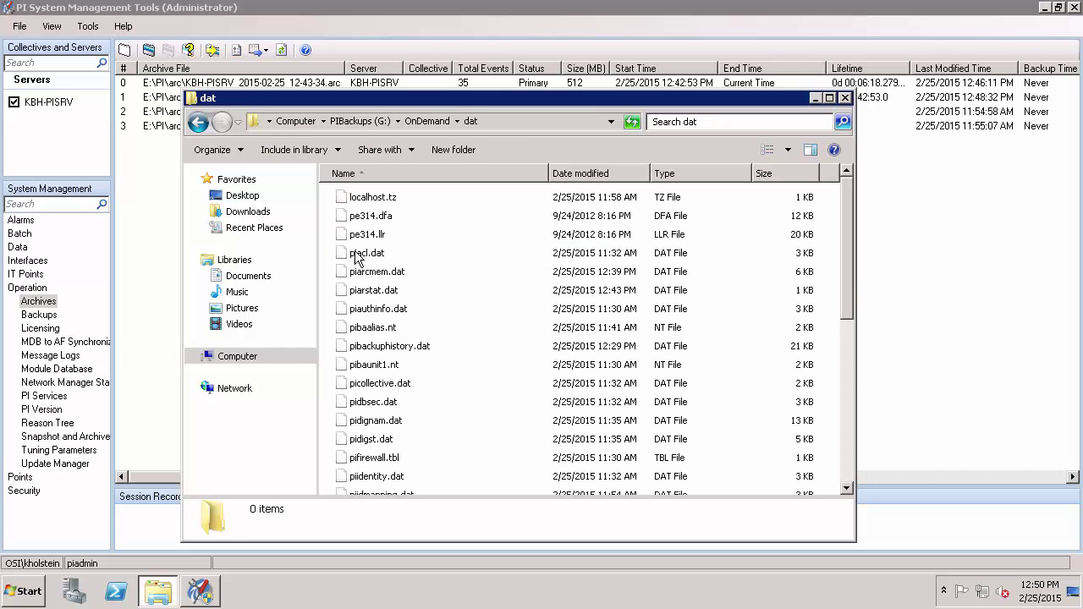
left_click(423, 121)
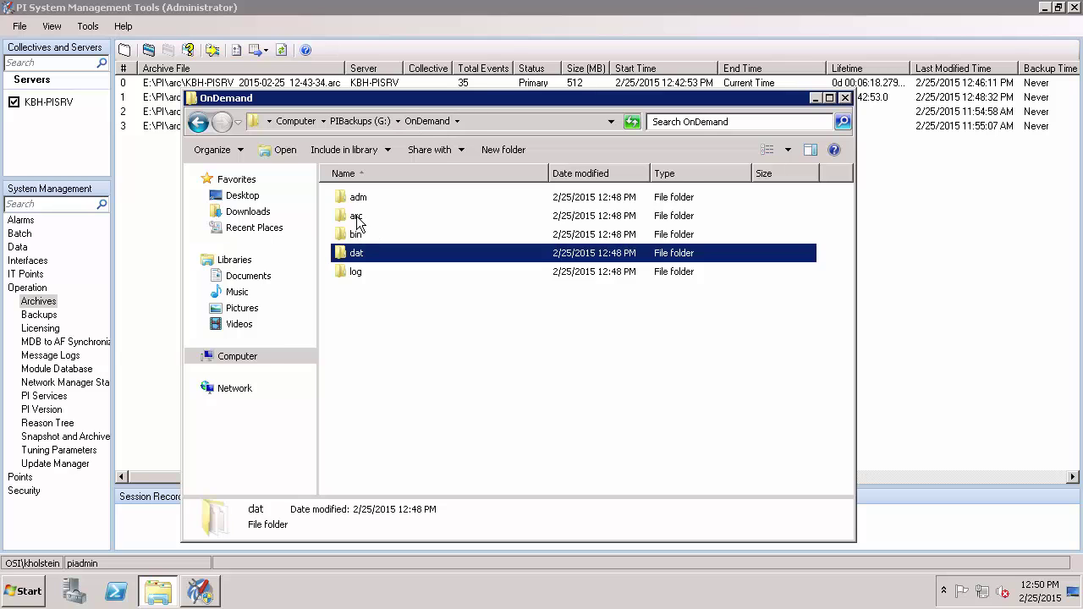
double_click(356, 215)
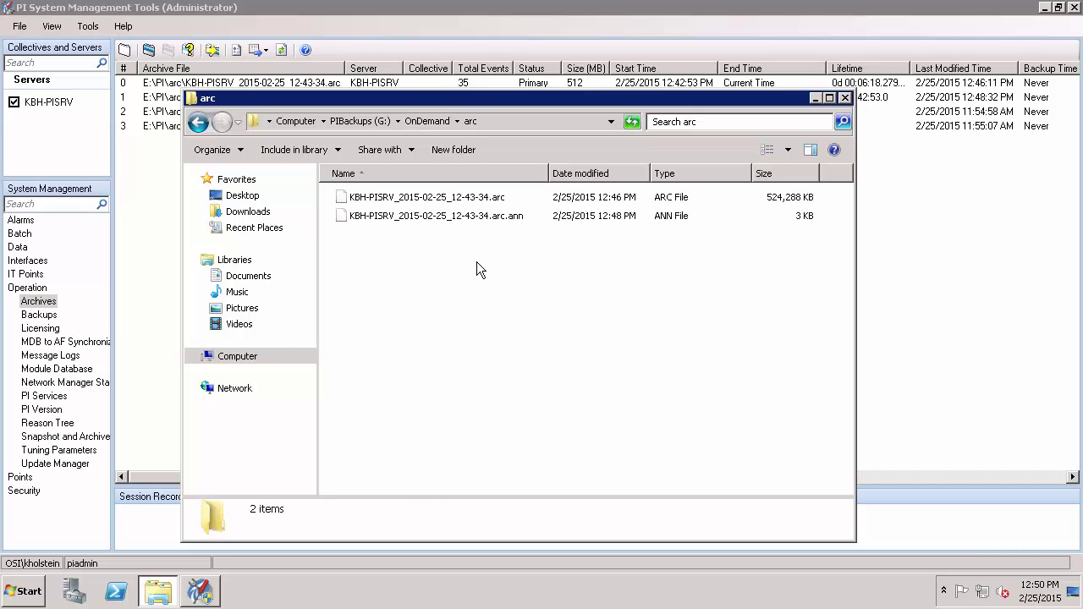